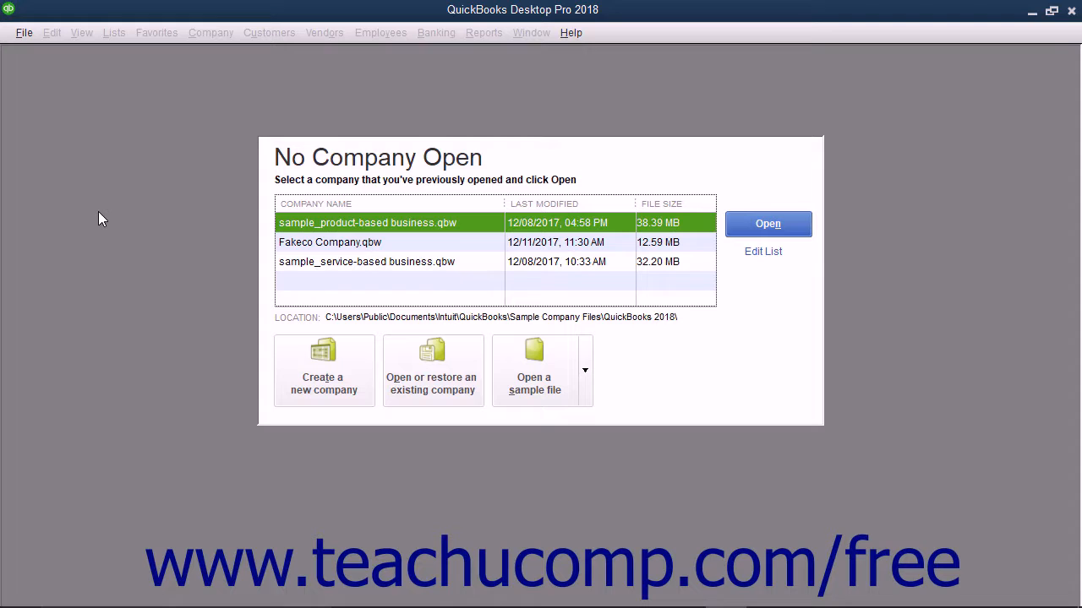
Start creating a new company file and begin the basic business setup
left_click(25, 34)
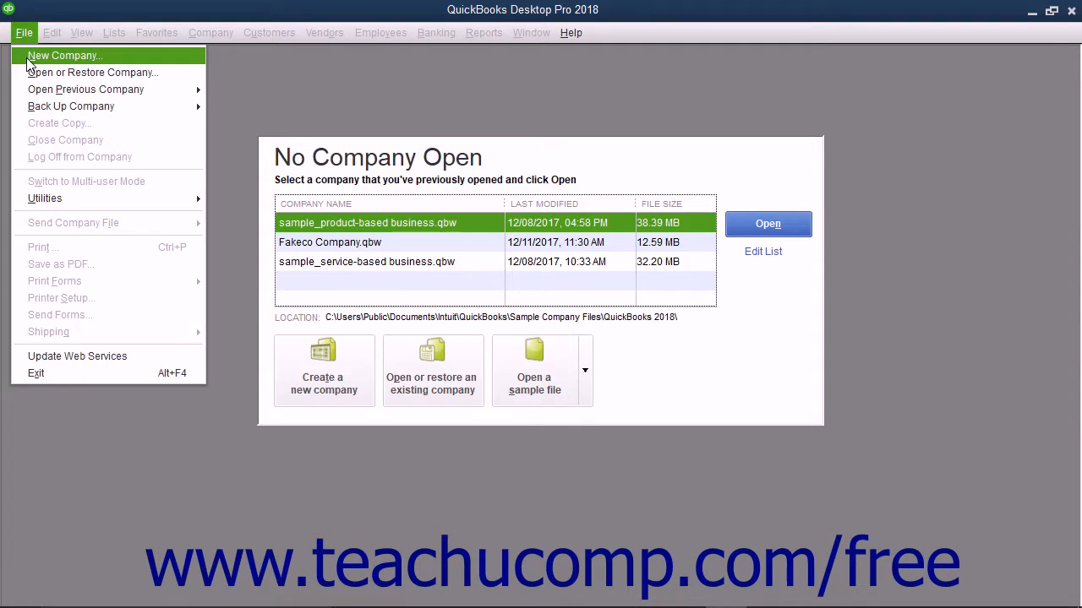
left_click(333, 93)
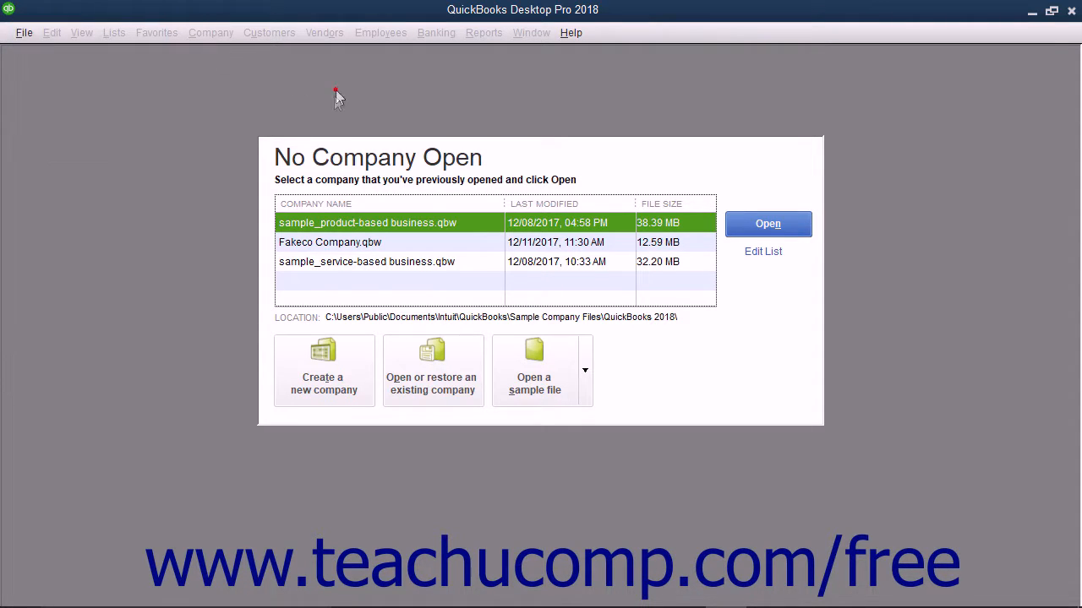
left_click(333, 386)
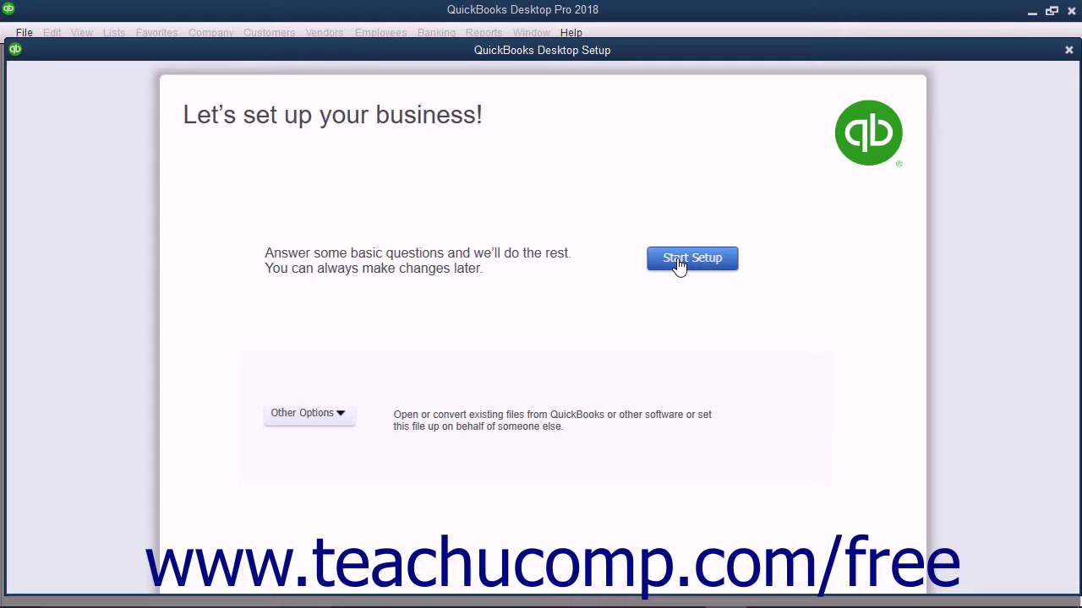
left_click(339, 415)
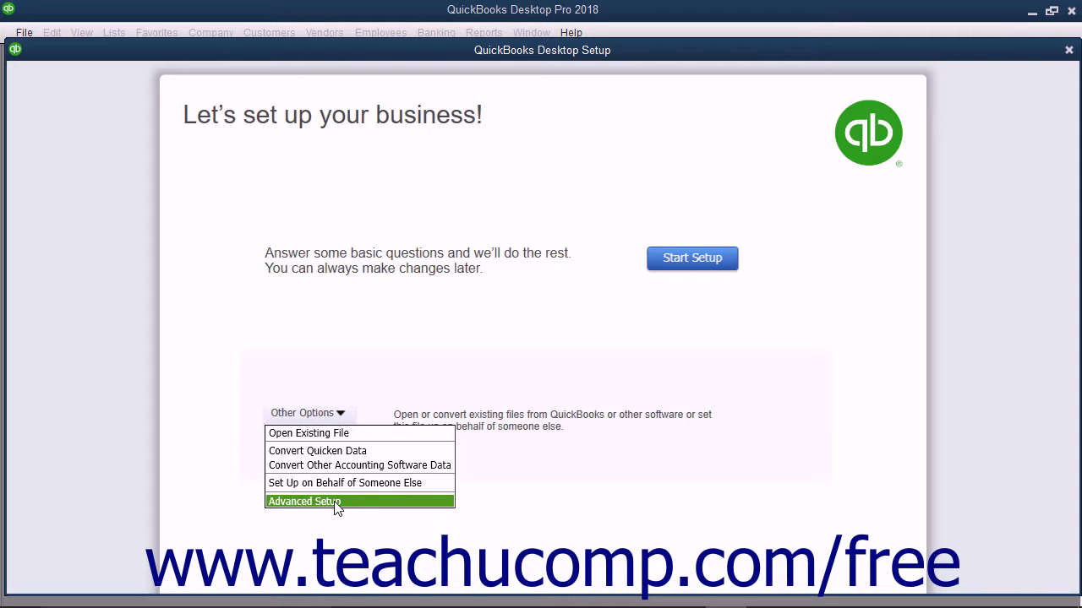
left_click(552, 292)
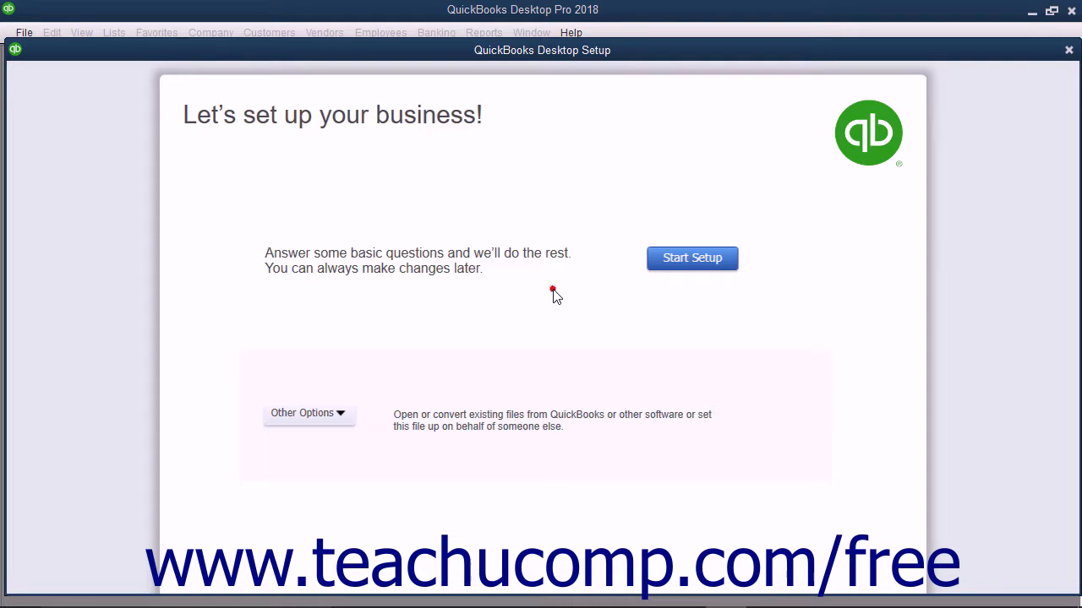
left_click(679, 264)
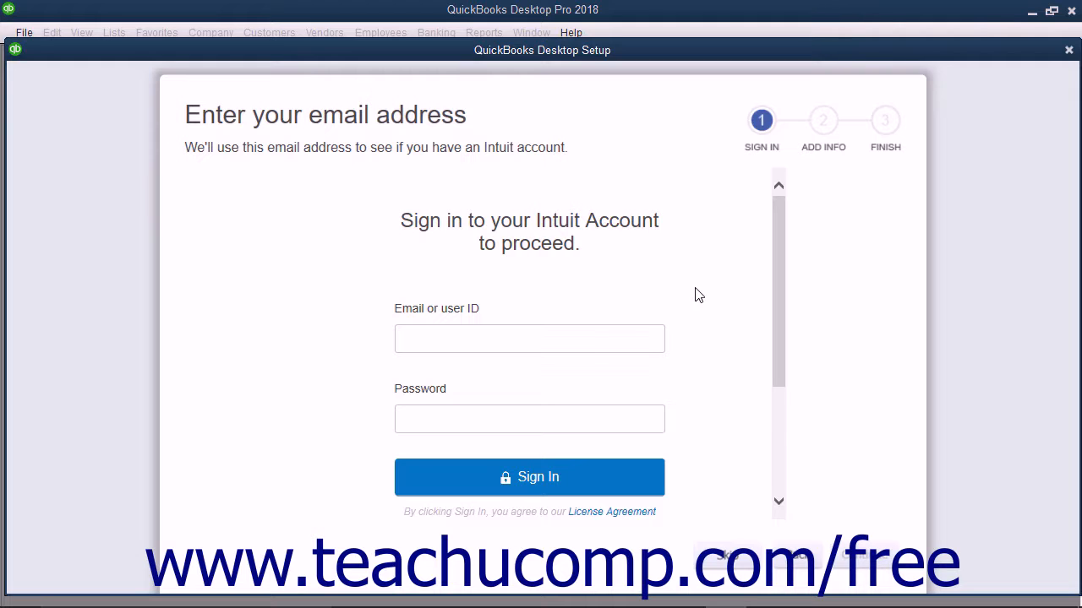
Examine the Intuit account sign-in form, including its user ID and password fields and account links
scroll(693, 295, "down", 3)
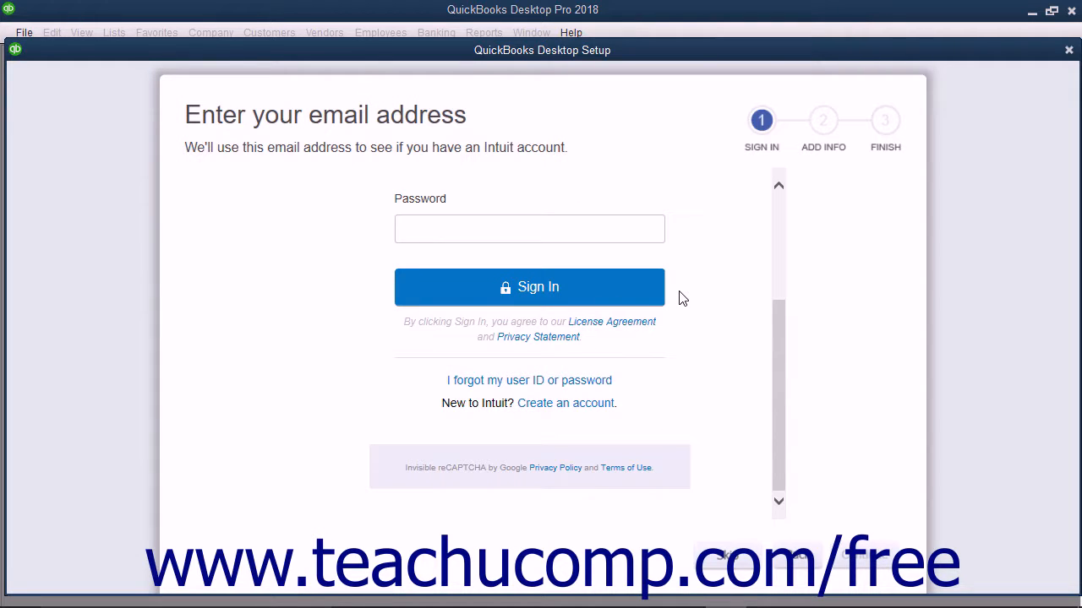
scroll(683, 299, "up", 3)
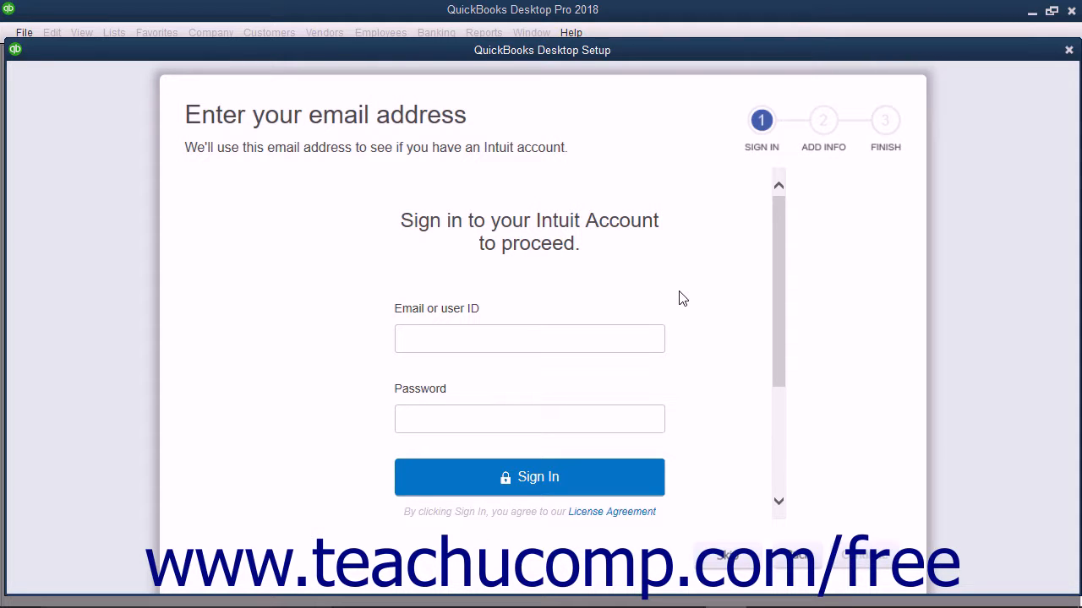
left_click(461, 333)
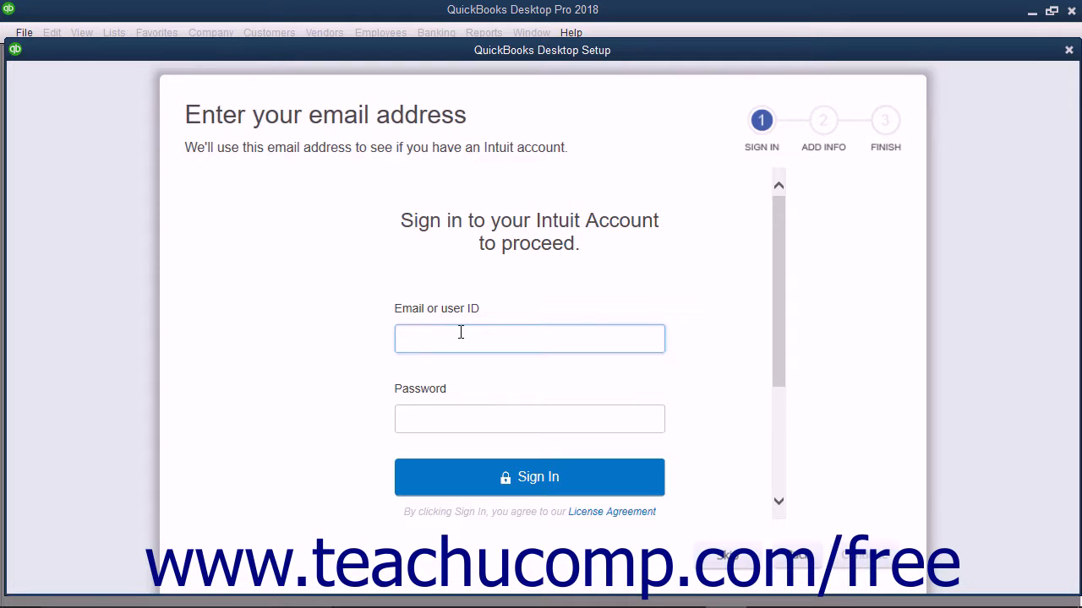
left_click(427, 427)
scroll(433, 423, "down", 2)
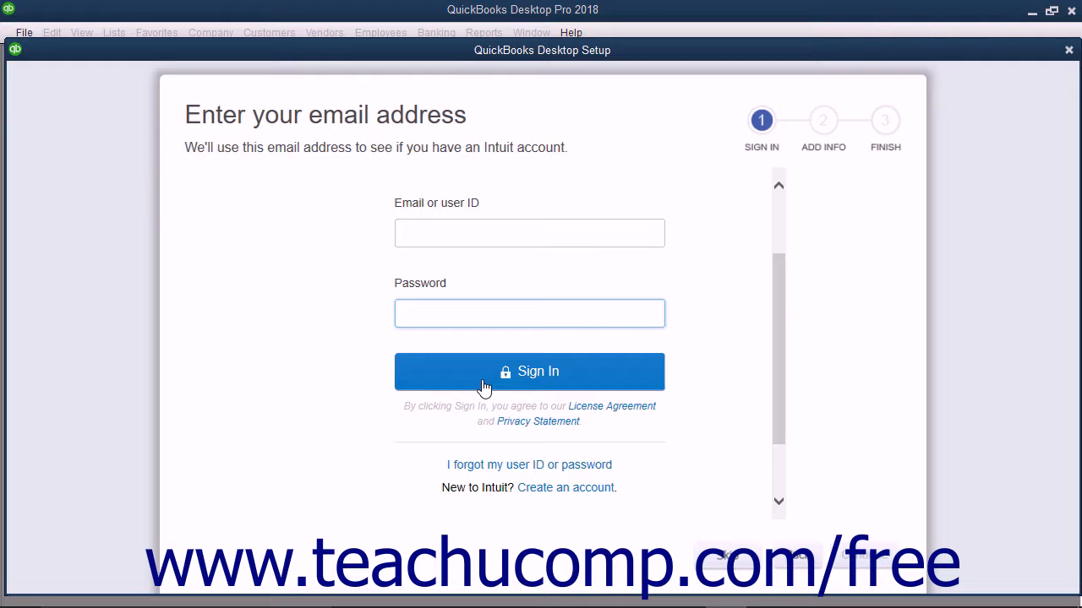
scroll(483, 386, "down", 2)
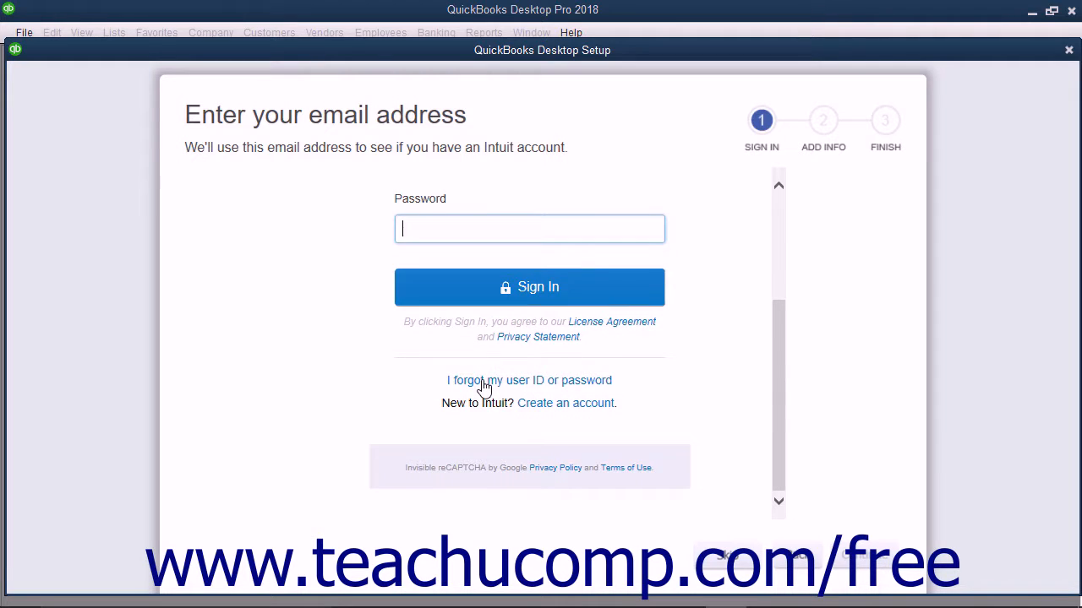
Open the account creation form, look over its fields, and skip the Intuit account sign-in
left_click(550, 405)
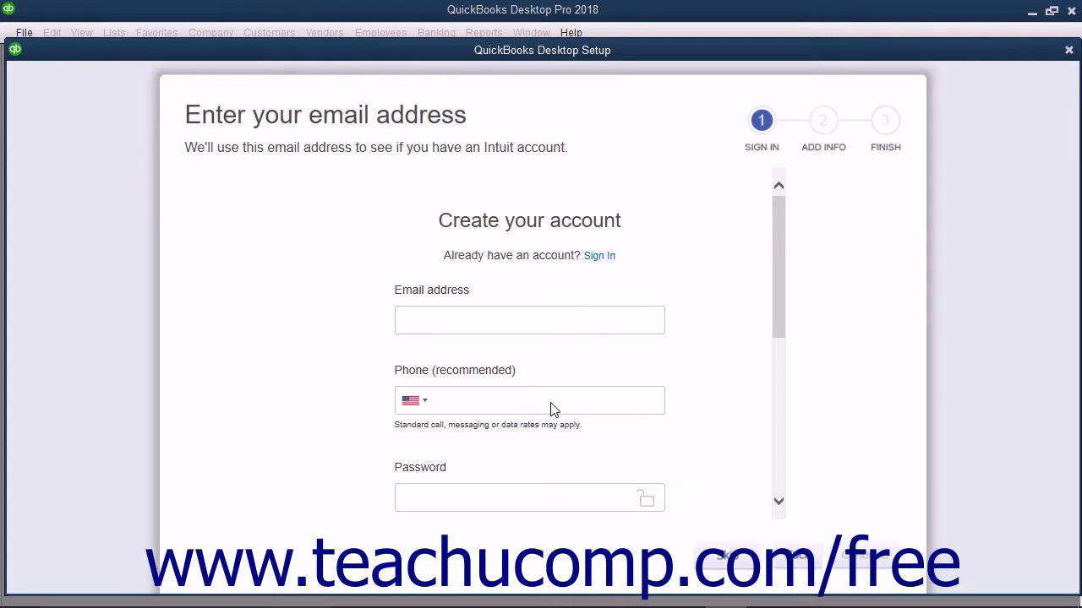
left_click(478, 318)
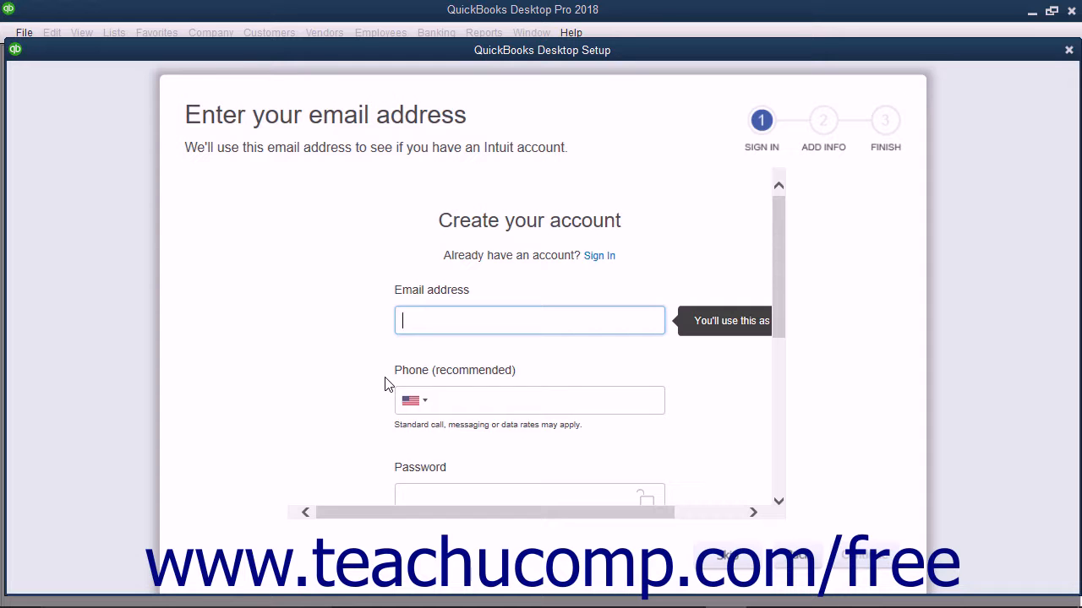
scroll(384, 384, "down", 3)
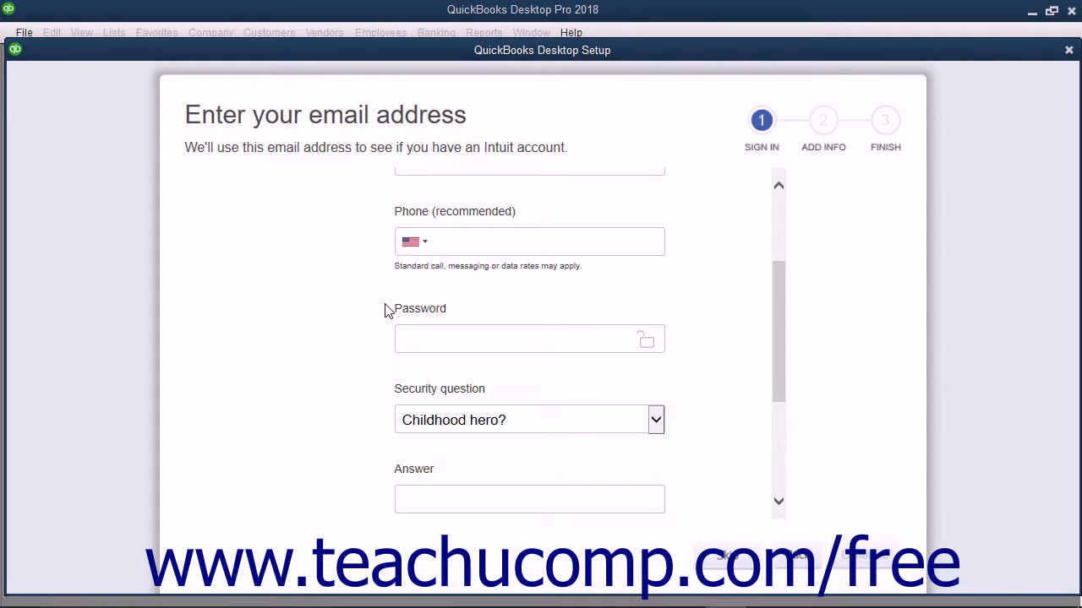
left_click(382, 395)
left_click(396, 471)
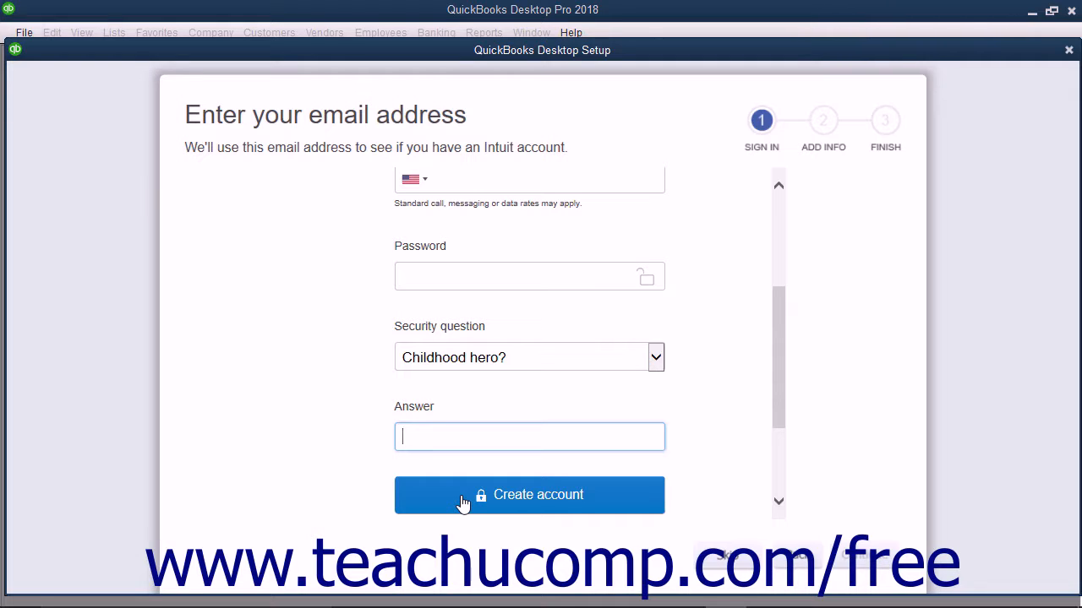
left_click(740, 562)
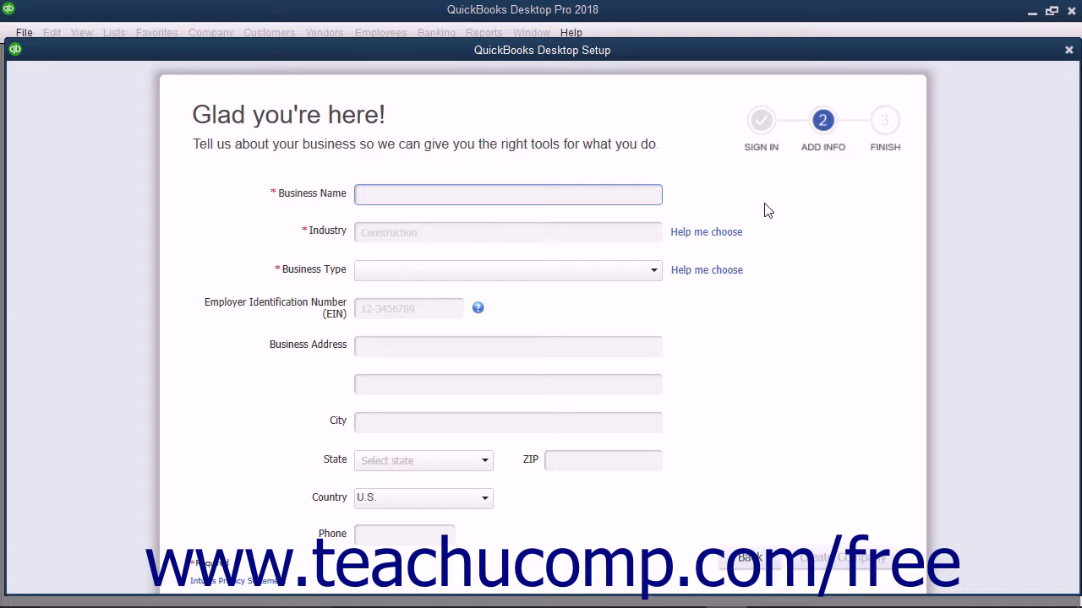
Enter the business name "Lorem & Ipsum, P.C." and choose Legal Services as the industry after reviewing its recommended accounts
left_click(368, 195)
type("Lorem & Ipsum, P.C.")
left_click(715, 234)
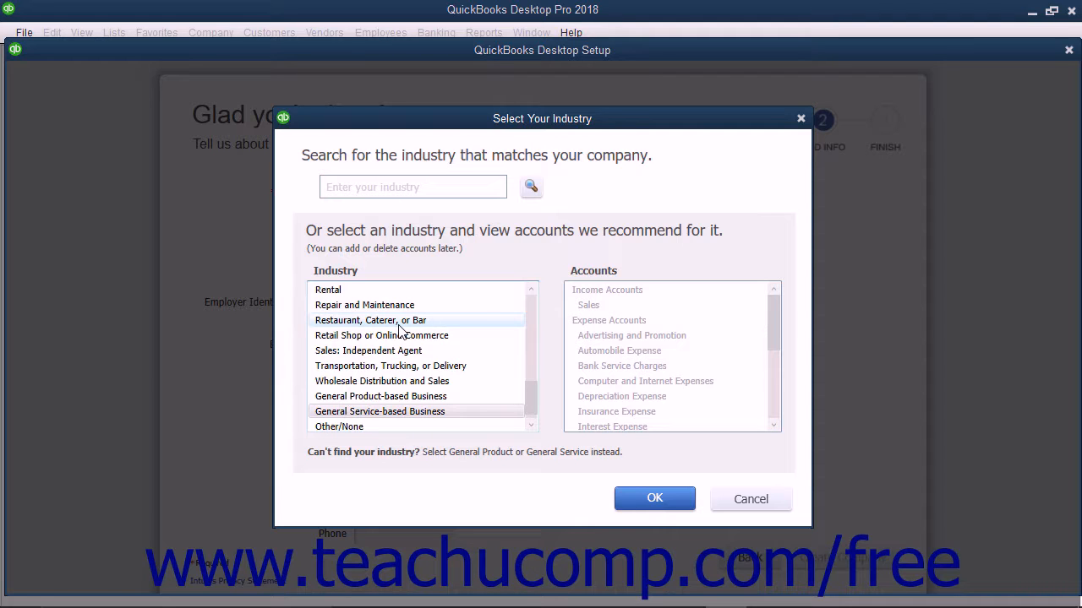
scroll(402, 332, "down", 1)
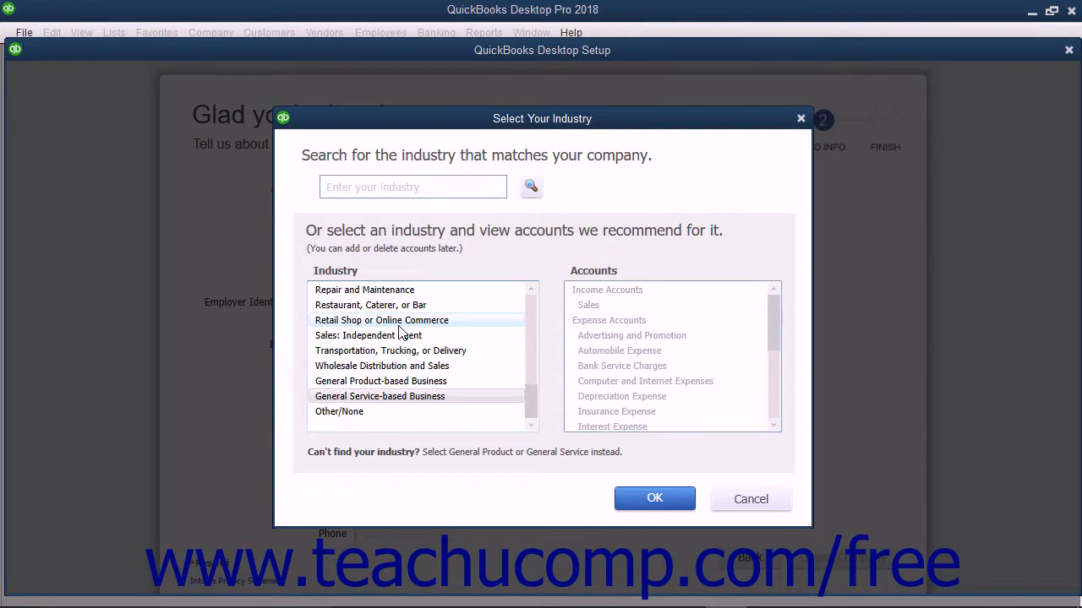
scroll(401, 332, "up", 1)
scroll(401, 332, "up", 1)
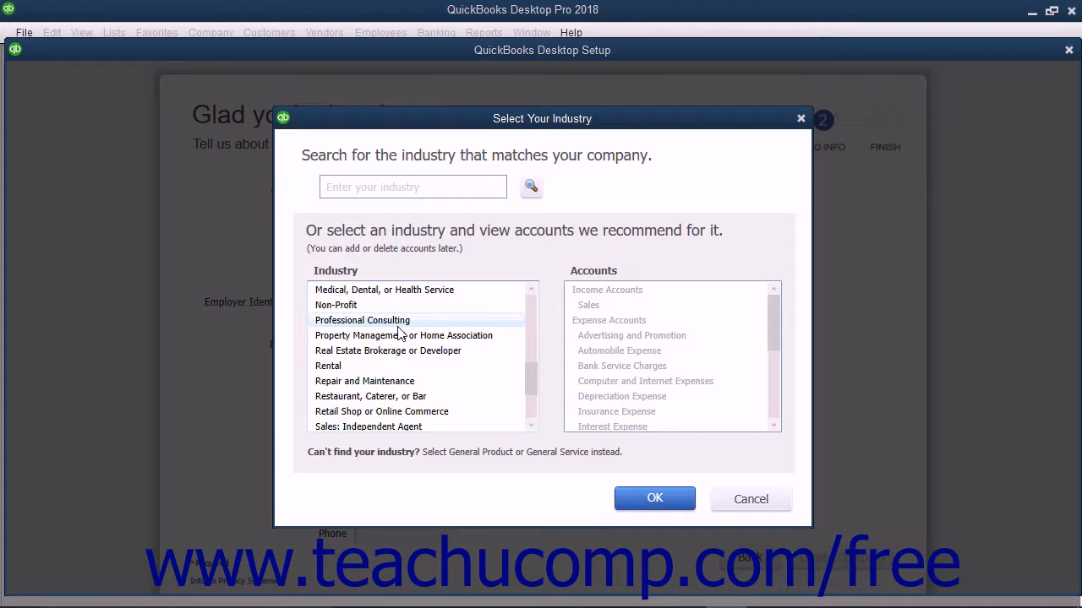
scroll(400, 334, "up", 3)
left_click(374, 367)
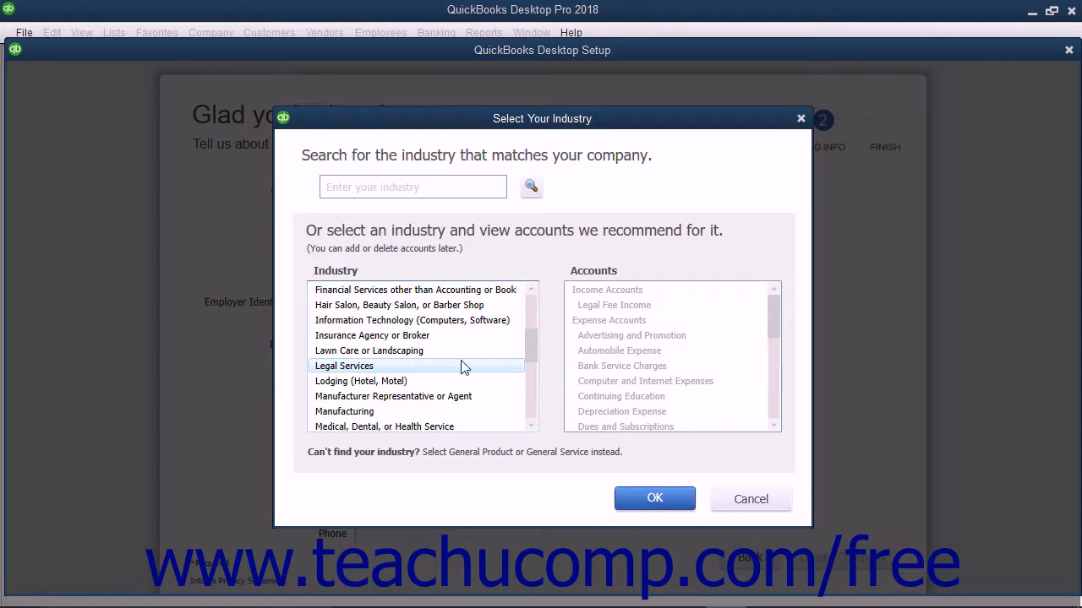
scroll(617, 358, "down", 6)
scroll(610, 359, "down", 1)
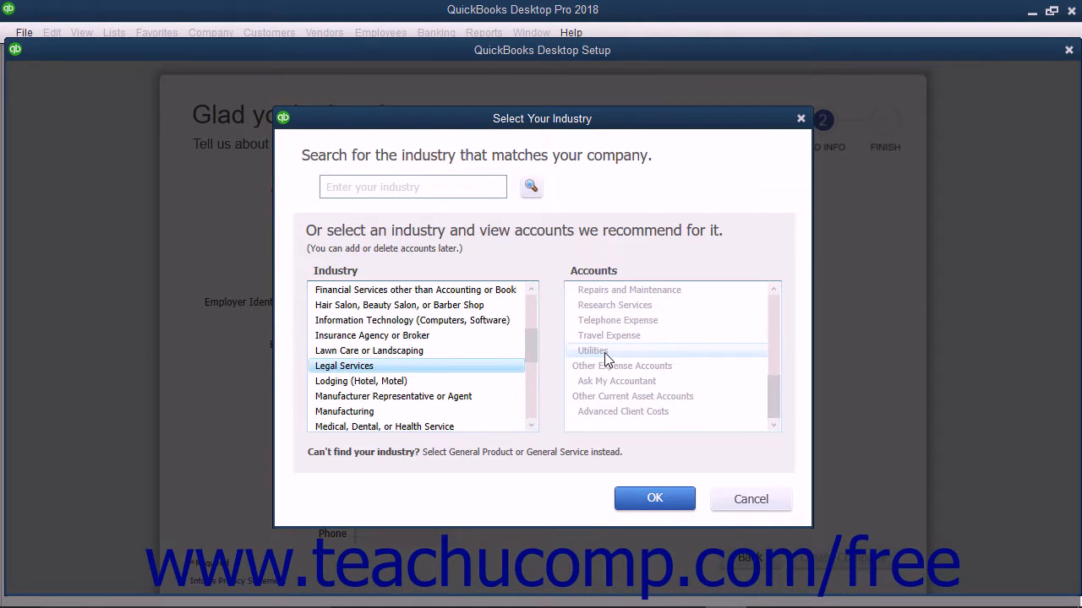
left_click(658, 502)
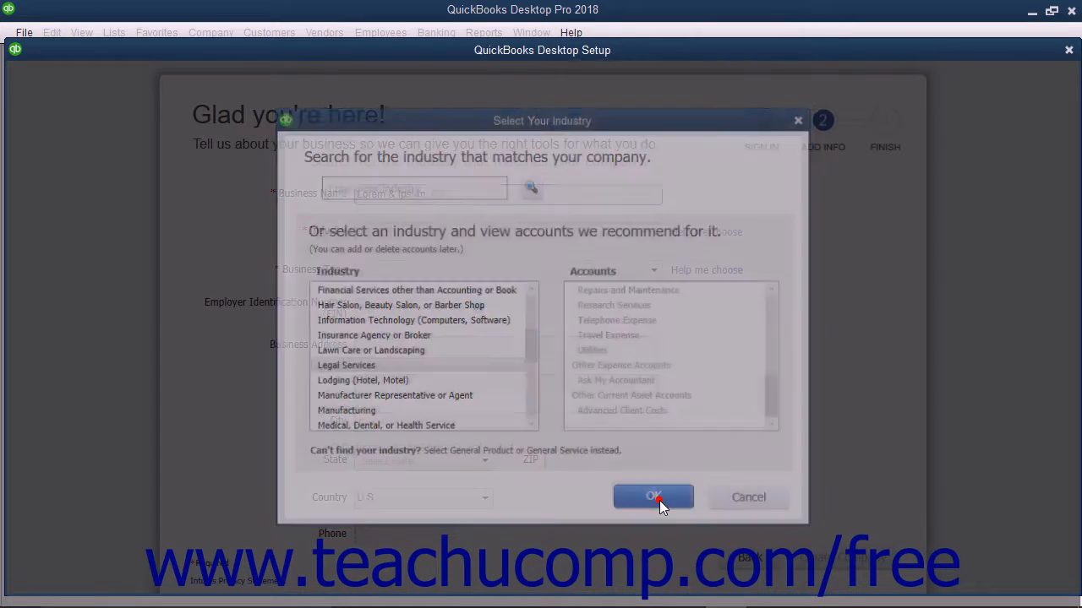
Set the business type to Partnership or LLP and fill in the Employer Identification Number
left_click(656, 272)
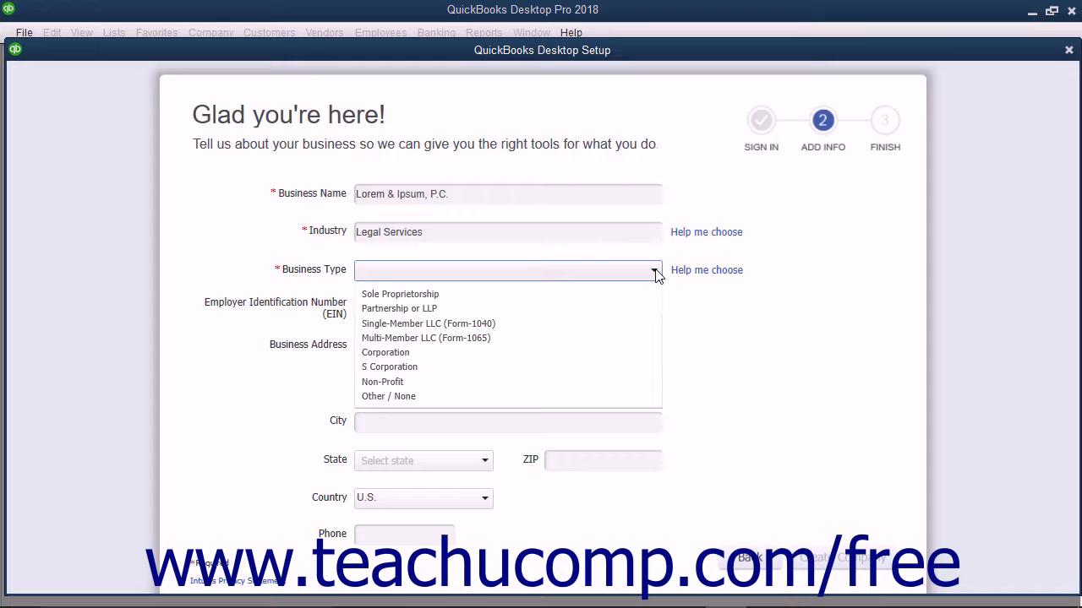
left_click(611, 309)
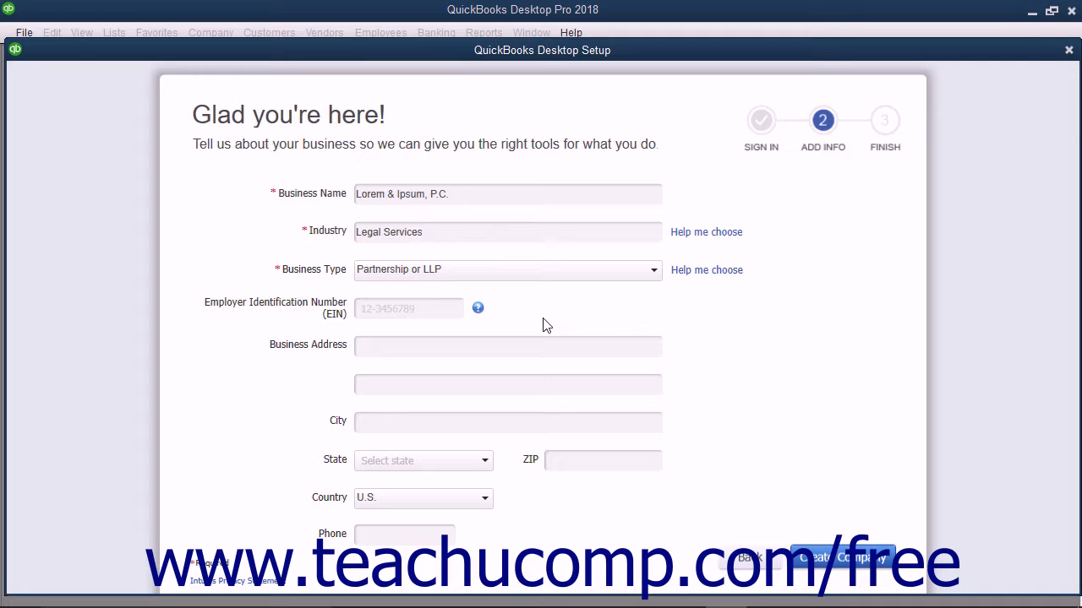
left_click(367, 316)
type("38-1234567")
Fill in the business street address, city, state and ZIP code, and enter the business phone number
left_click(369, 347)
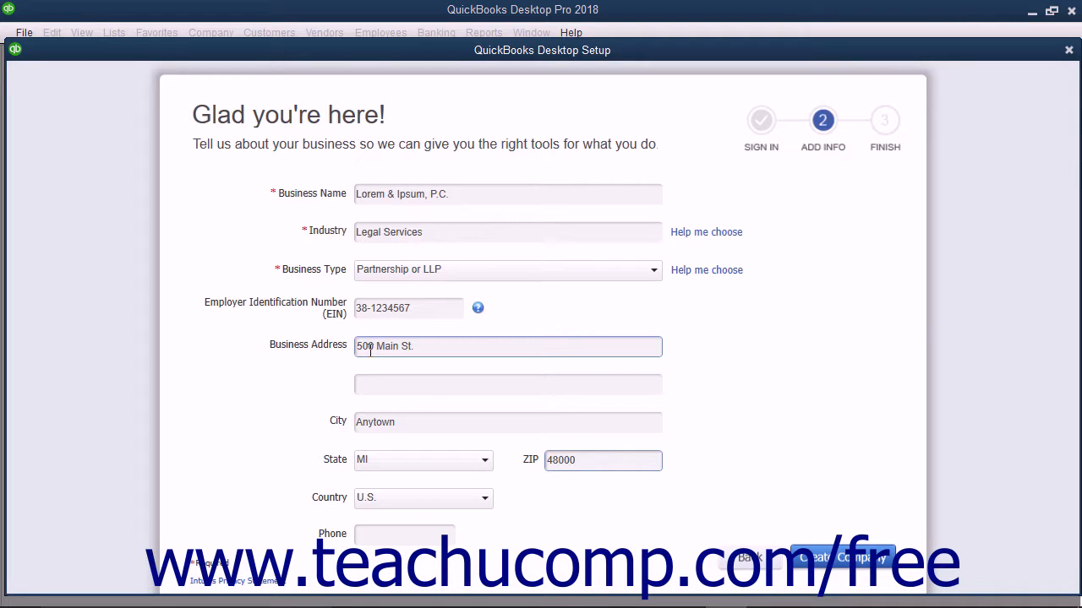
left_click(360, 538)
type("800-555-1234")
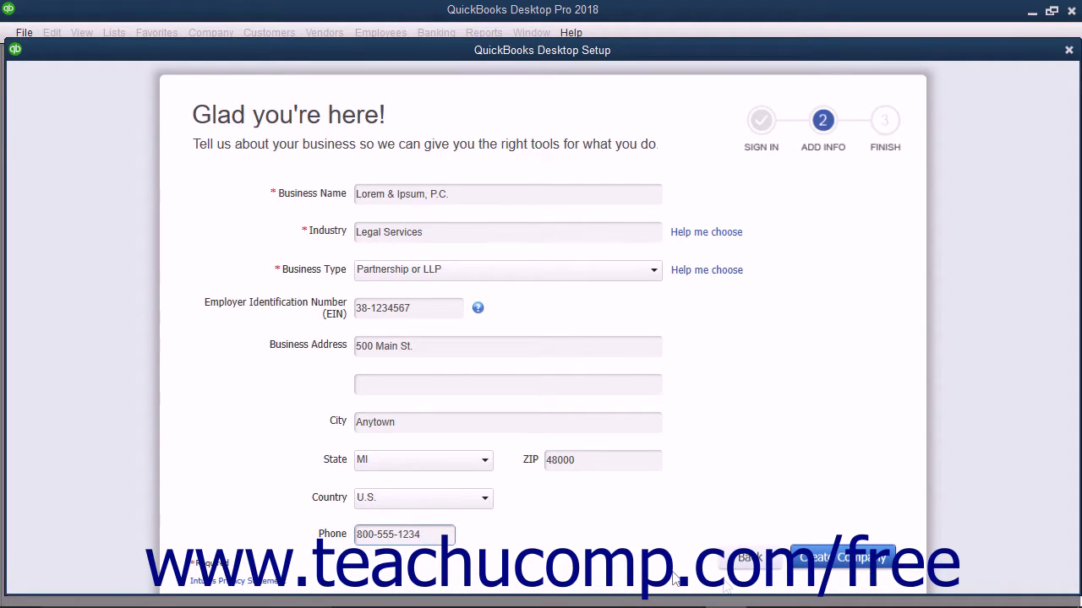
Create the company file from the entered business information and finish the setup to start working
left_click(838, 568)
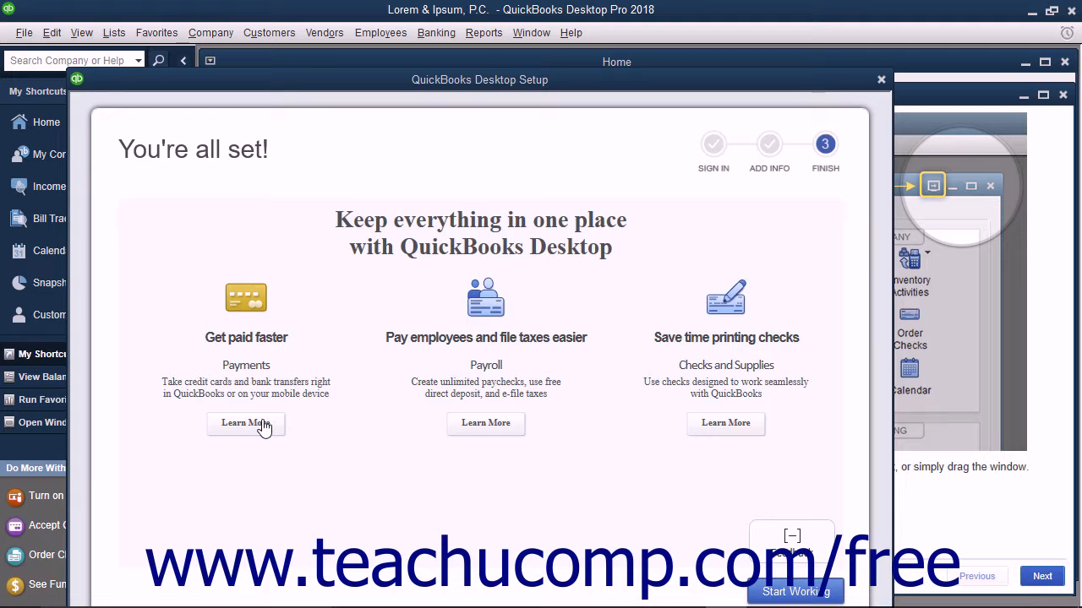
left_click(786, 592)
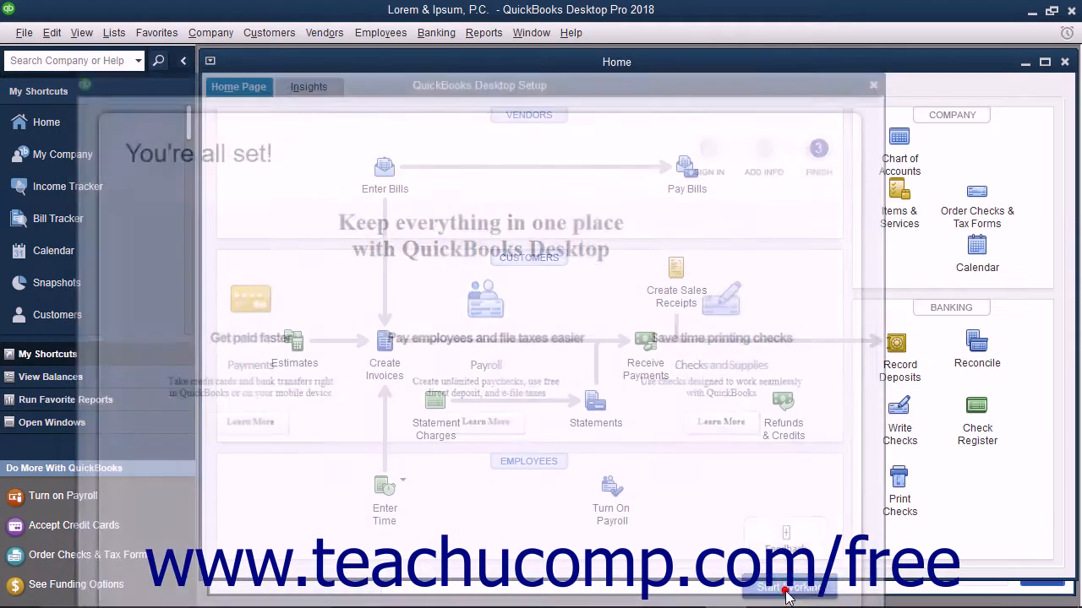